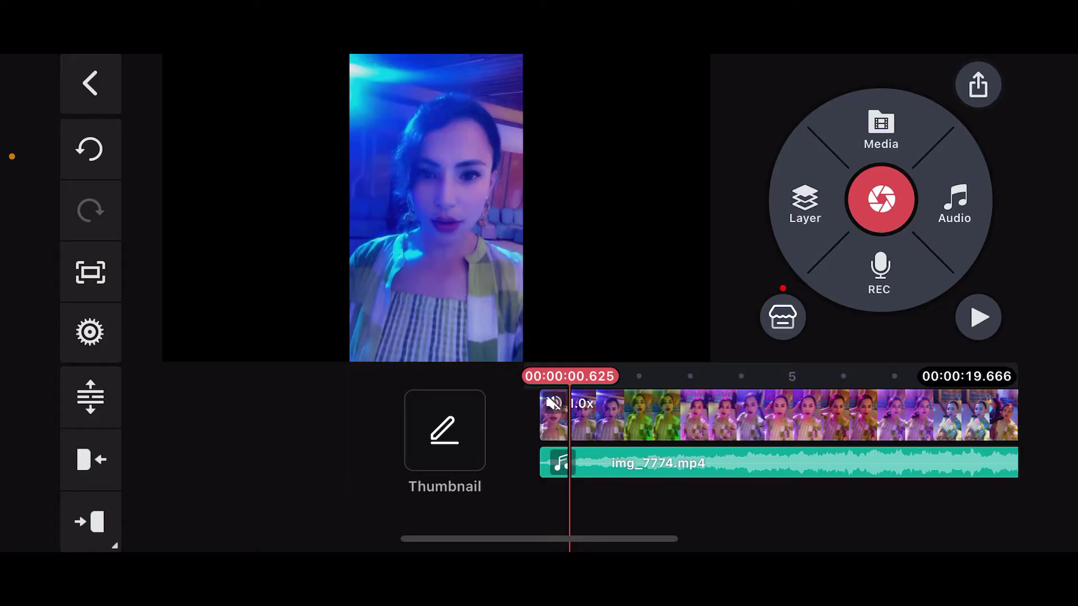
mouse_move(758, 417)
left_mouse_down()
mouse_move(499, 417)
mouse_move(528, 416)
left_mouse_up()
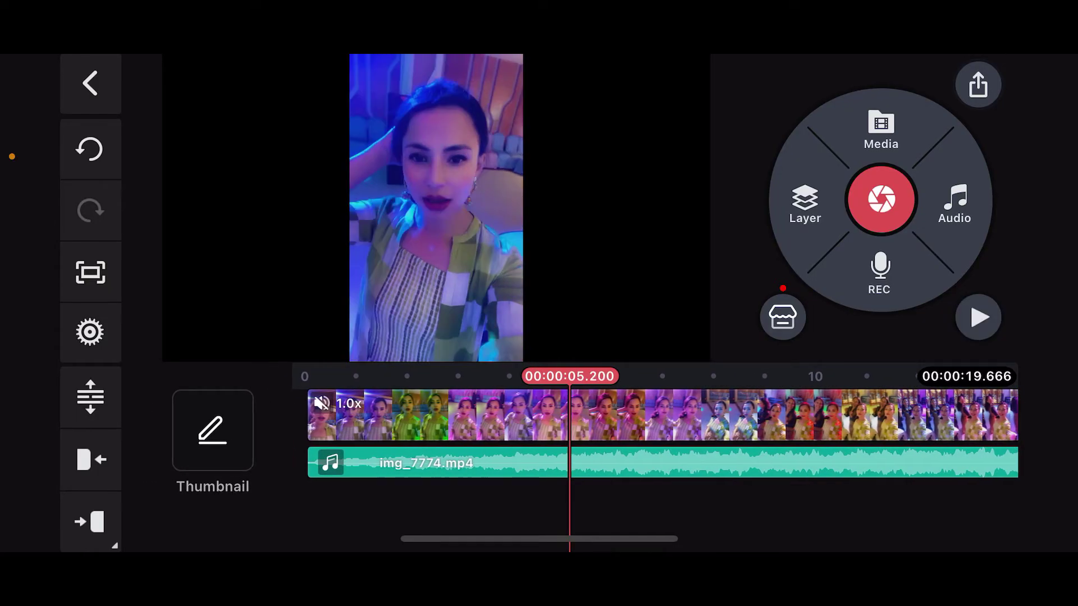
Step: Scrub to about 4.9 s and bring up export settings at FHD 1080p, 30 fps, ~10 Mbps
mouse_move(665, 417)
left_mouse_down()
mouse_move(715, 417)
mouse_move(676, 417)
left_mouse_up()
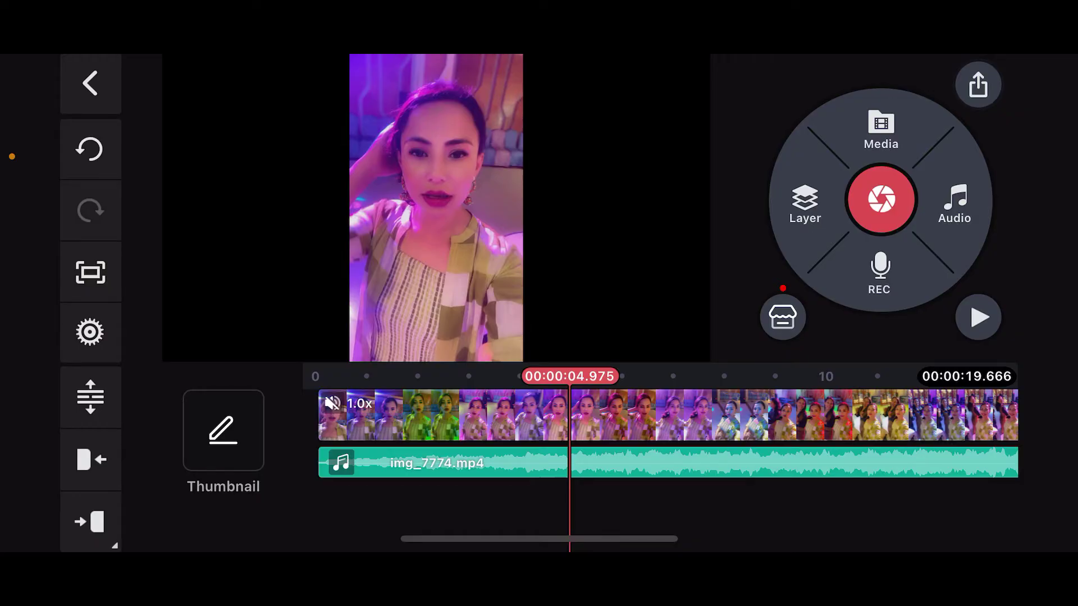
left_click(978, 85)
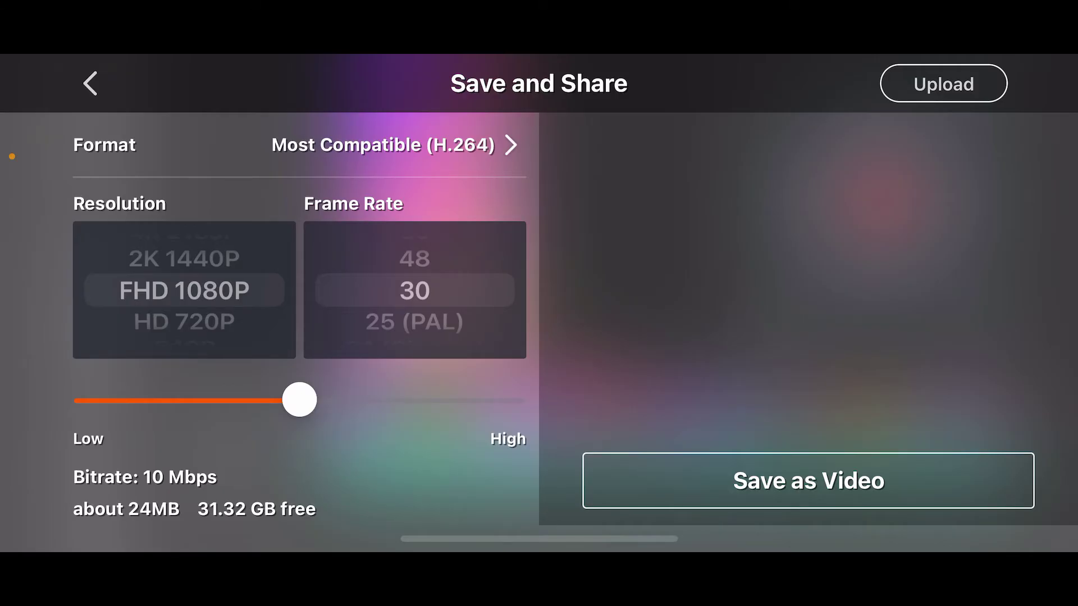
mouse_move(415, 290)
left_mouse_down()
mouse_move(415, 322)
mouse_move(414, 291)
left_mouse_up()
mouse_move(299, 400)
left_mouse_down()
mouse_move(331, 400)
mouse_move(313, 400)
left_mouse_up()
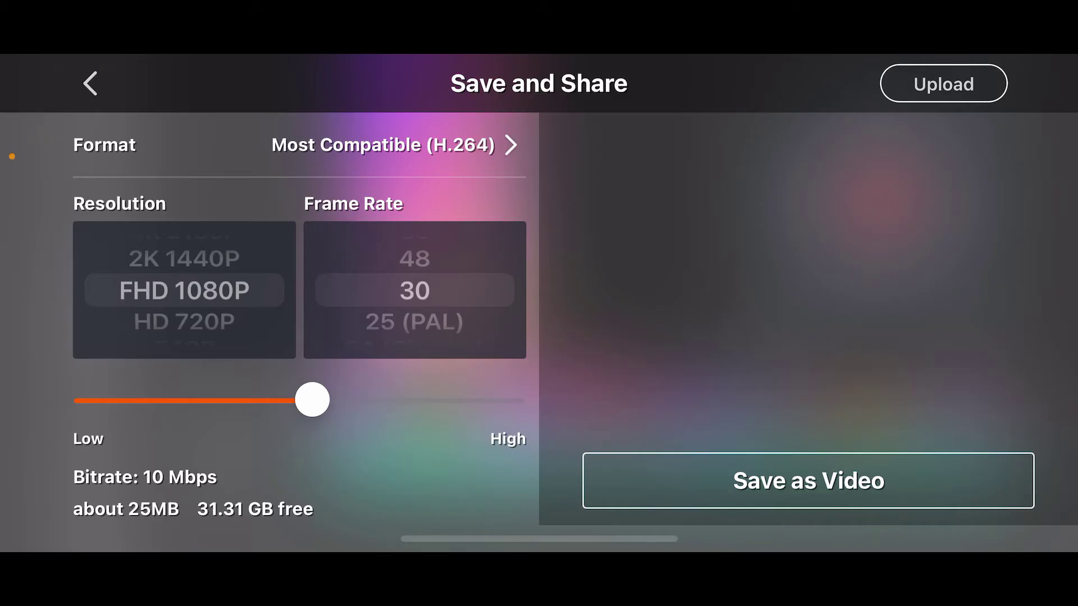
Step: Switch the export format from Most Compatible (H.264) to High Efficiency (H.265)
left_click(383, 145)
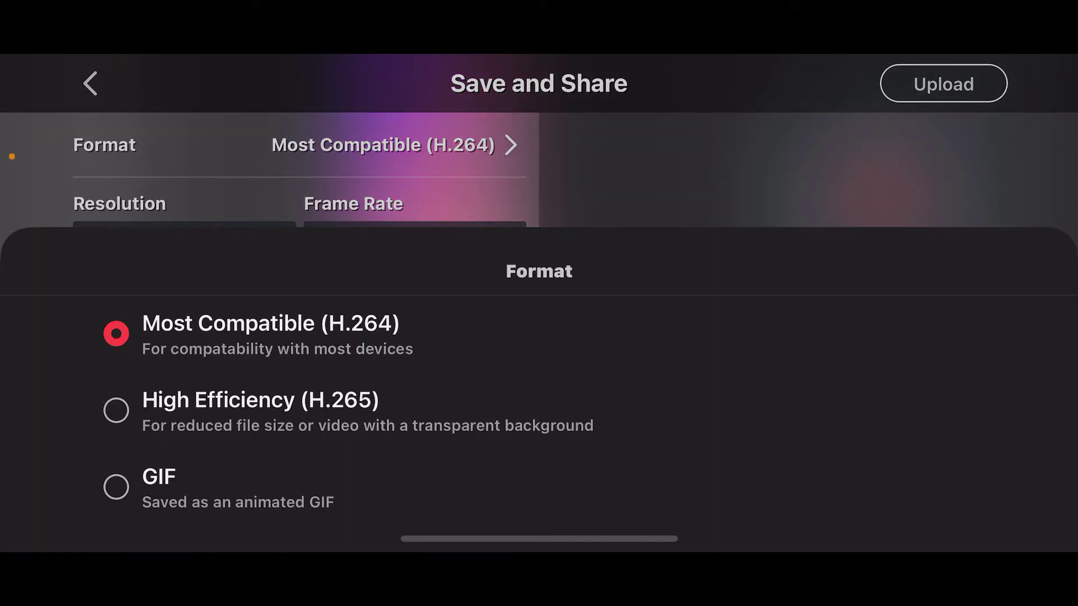
left_click(261, 410)
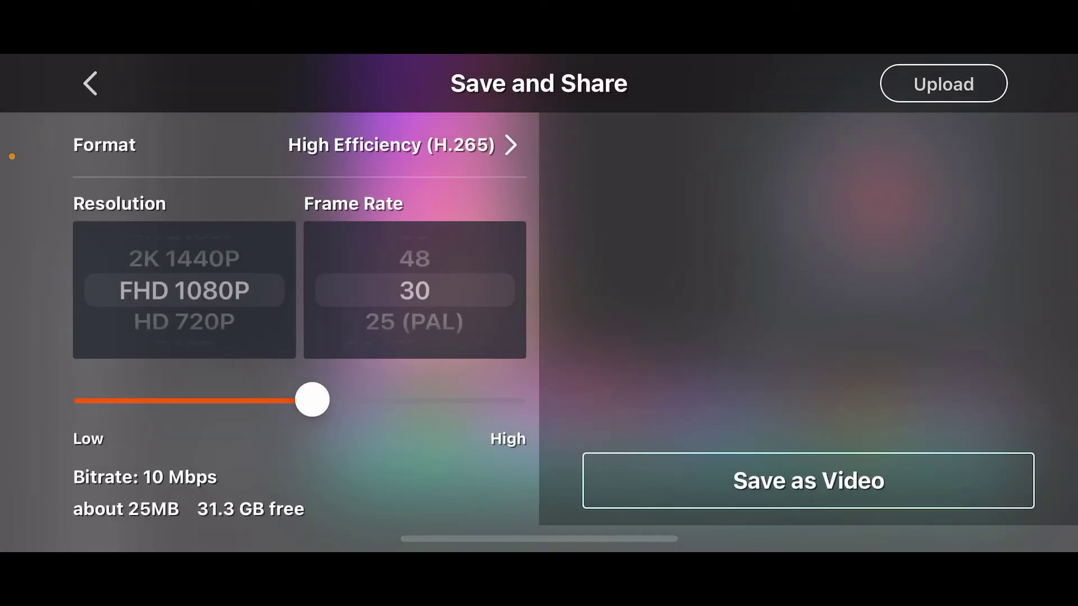
Step: Set resolution to 4K 2160P and frame rate to 48 fps (66 Mbps, about 164 MB)
left_click_drag(185, 322, 185, 244)
left_click_drag(185, 291, 184, 322)
left_click_drag(185, 253, 184, 322)
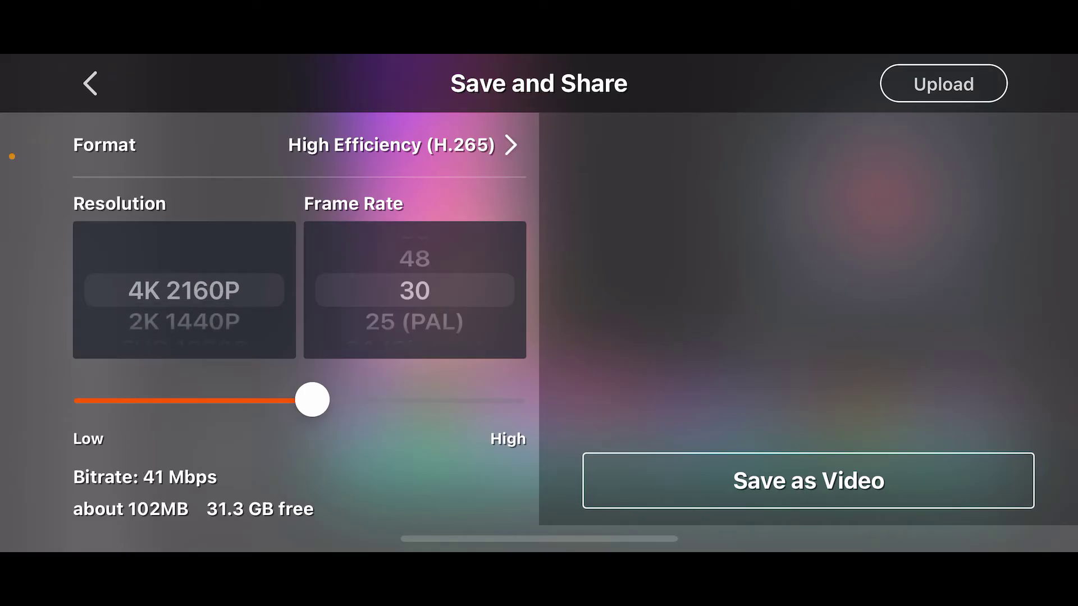
mouse_move(414, 321)
left_mouse_down()
mouse_move(414, 291)
mouse_move(414, 321)
left_mouse_up()
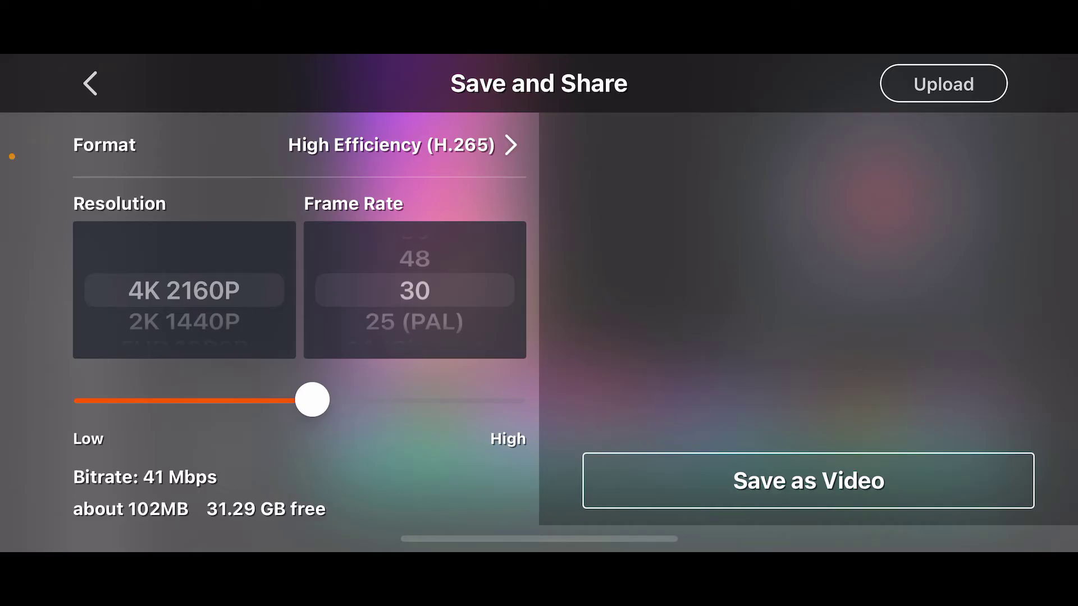
mouse_move(415, 322)
left_mouse_down()
mouse_move(414, 259)
mouse_move(414, 353)
left_mouse_up()
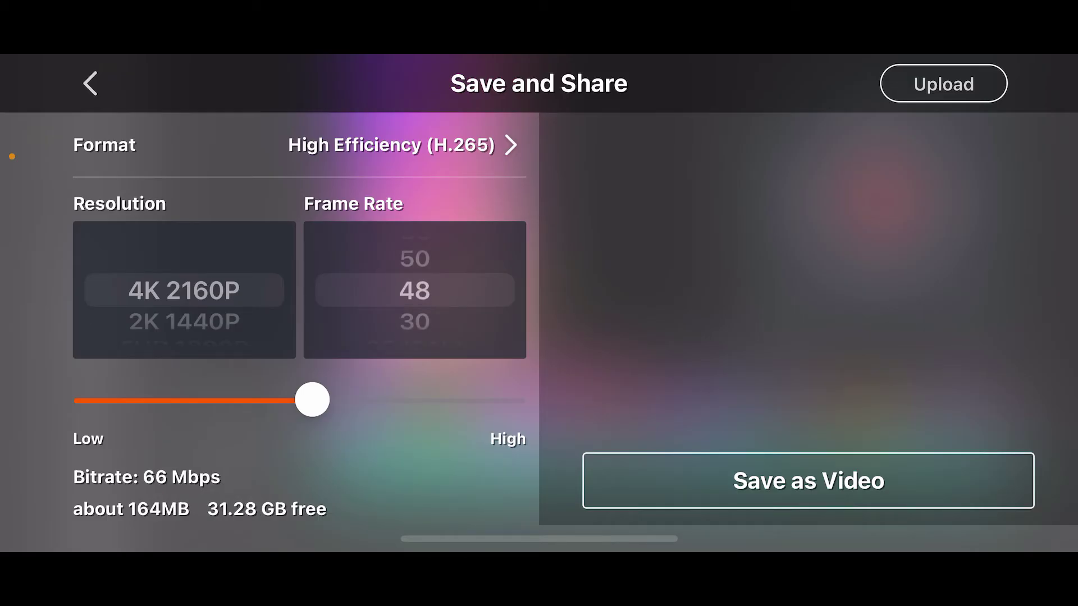
Step: Return the frame rate to 30 fps and raise the bitrate to 49 Mbps (about 122 MB)
left_click_drag(414, 328, 414, 270)
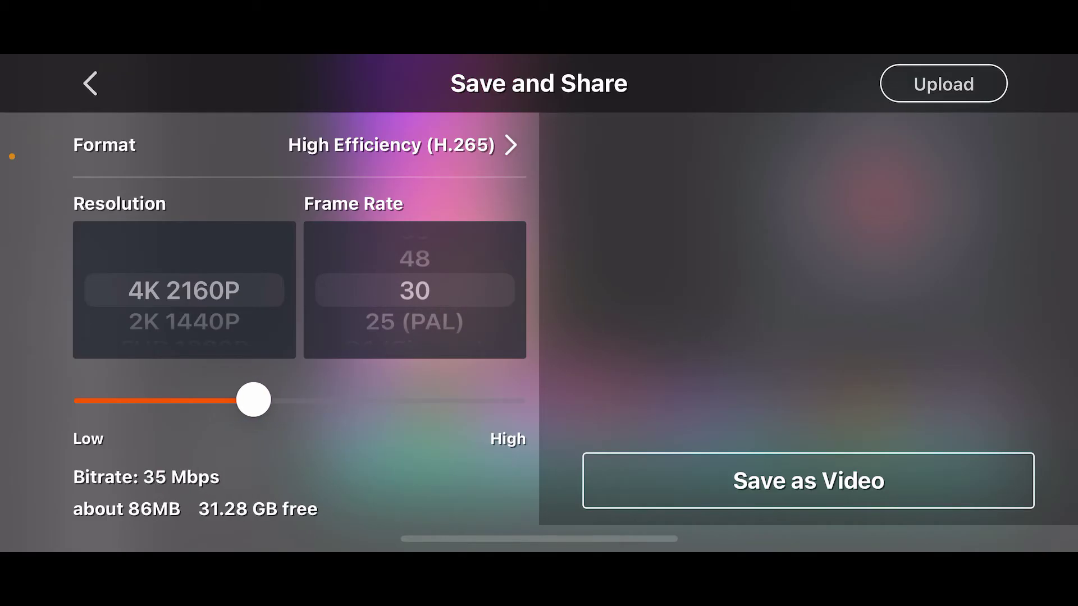
left_click_drag(253, 401, 381, 401)
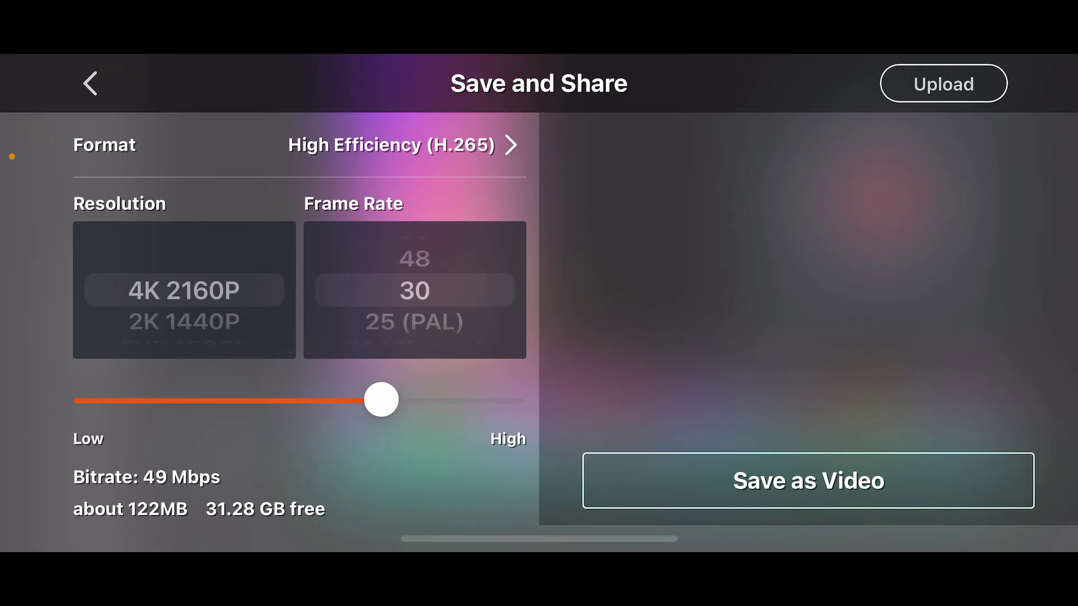
Step: Save the 4K H.265 video to the device and go to the photo library
left_click(809, 481)
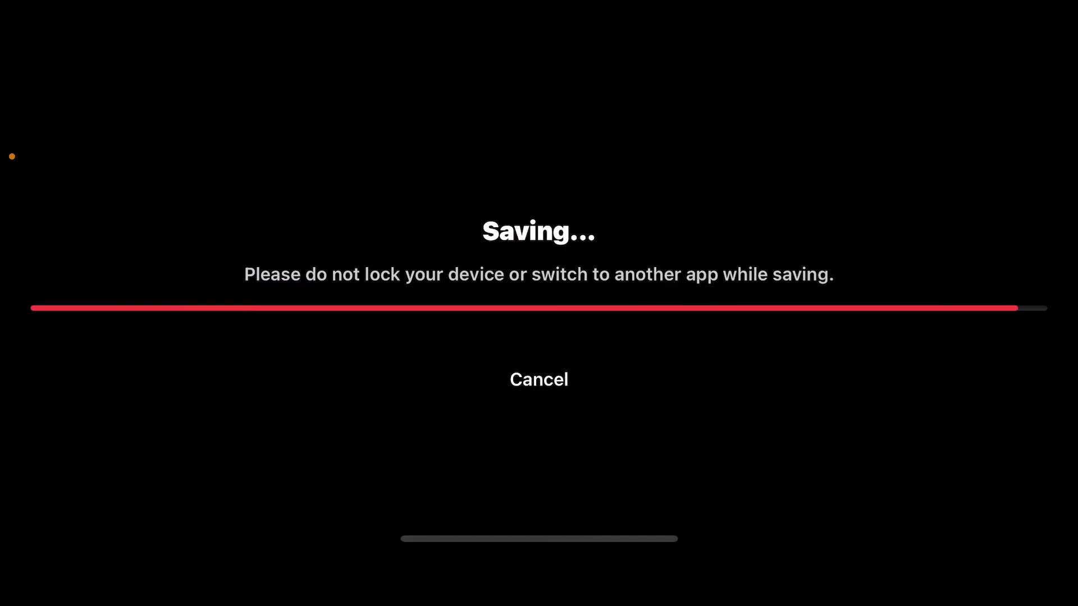
left_click(573, 79)
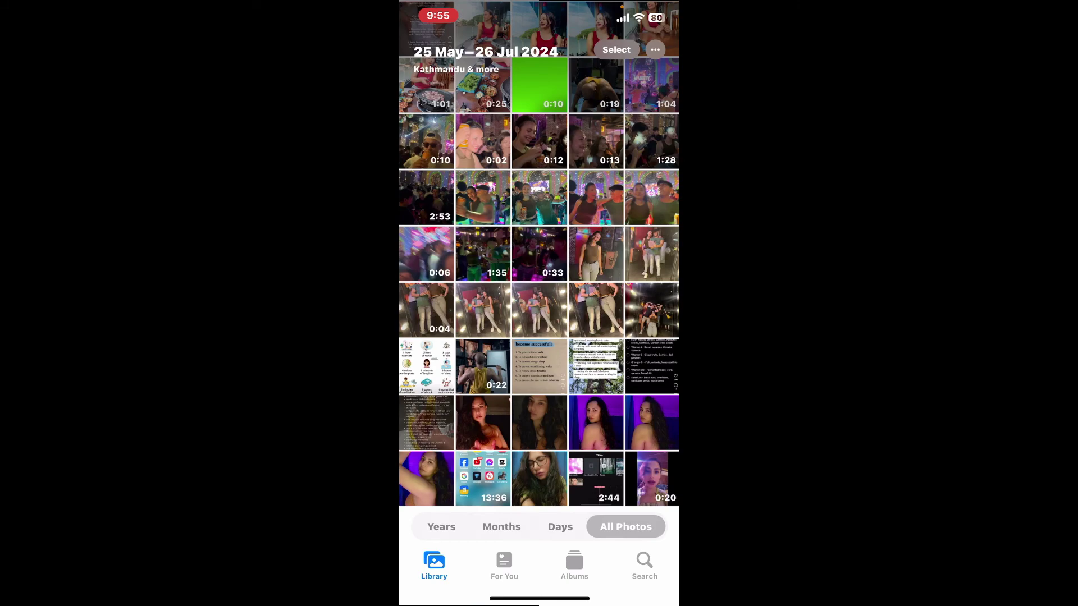
Step: View the newly saved 87.8 MB video full screen in Photos
left_click(652, 478)
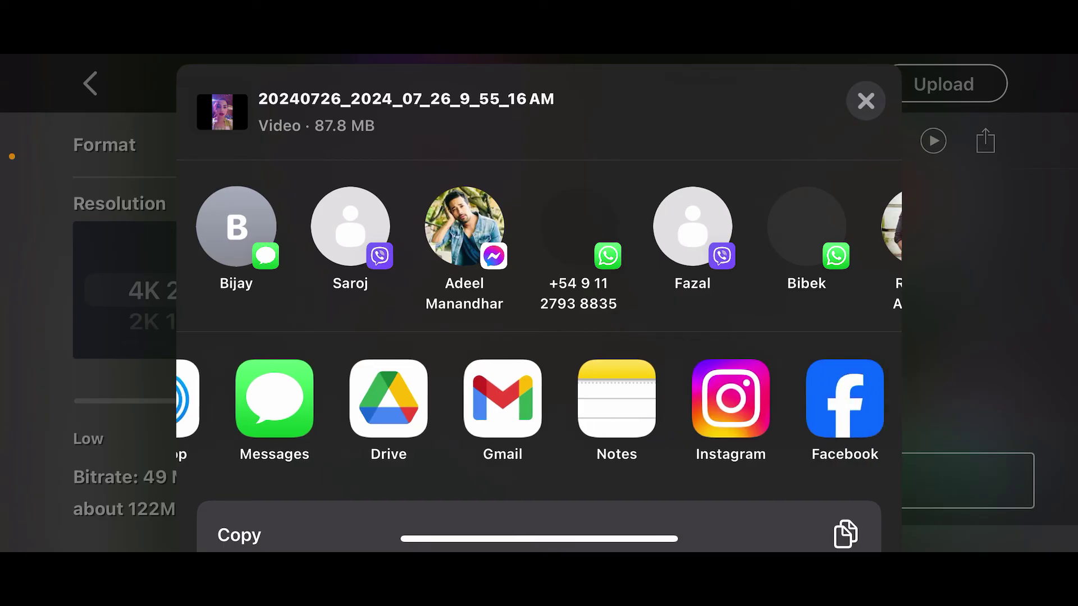
scroll(539, 400, "right", 5)
scroll(539, 400, "right", 3)
scroll(539, 244, "right", 3)
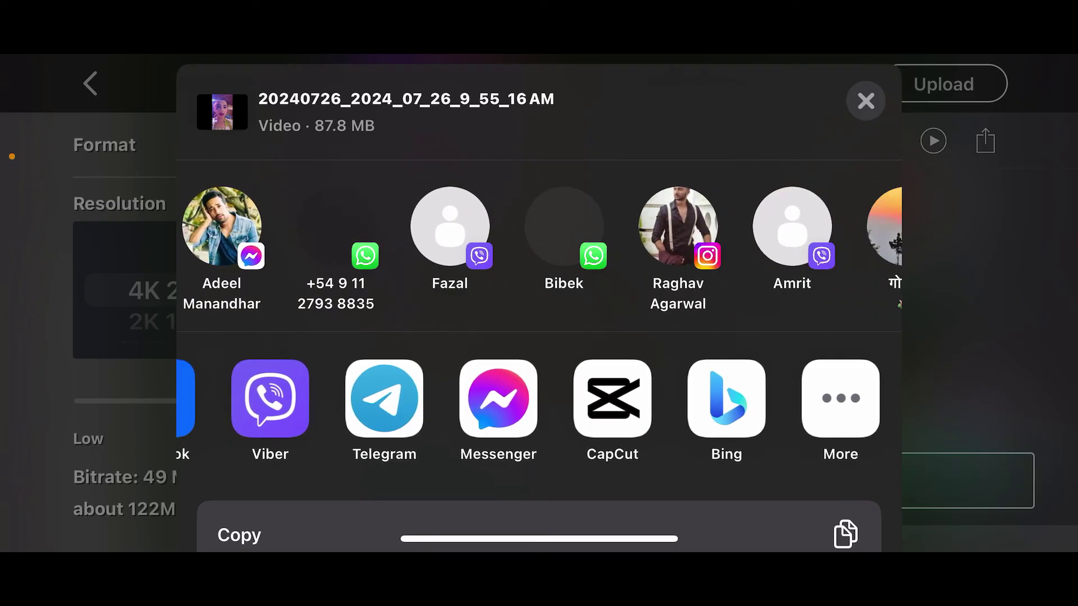
scroll(538, 244, "right", 2)
scroll(538, 244, "right", 3)
scroll(539, 244, "left", 1)
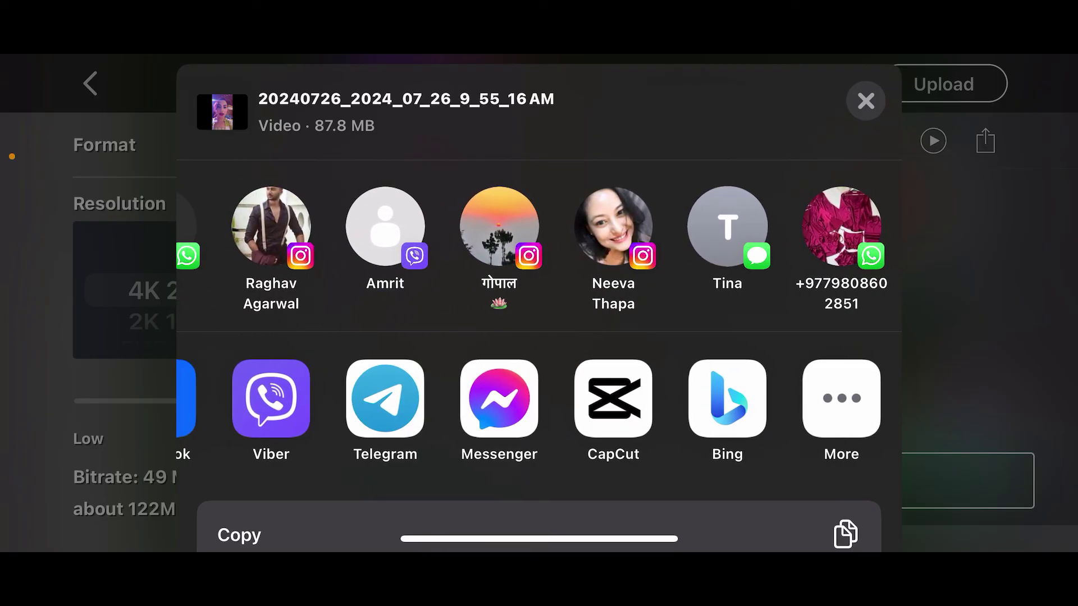
scroll(539, 244, "left", 3)
scroll(538, 244, "left", 5)
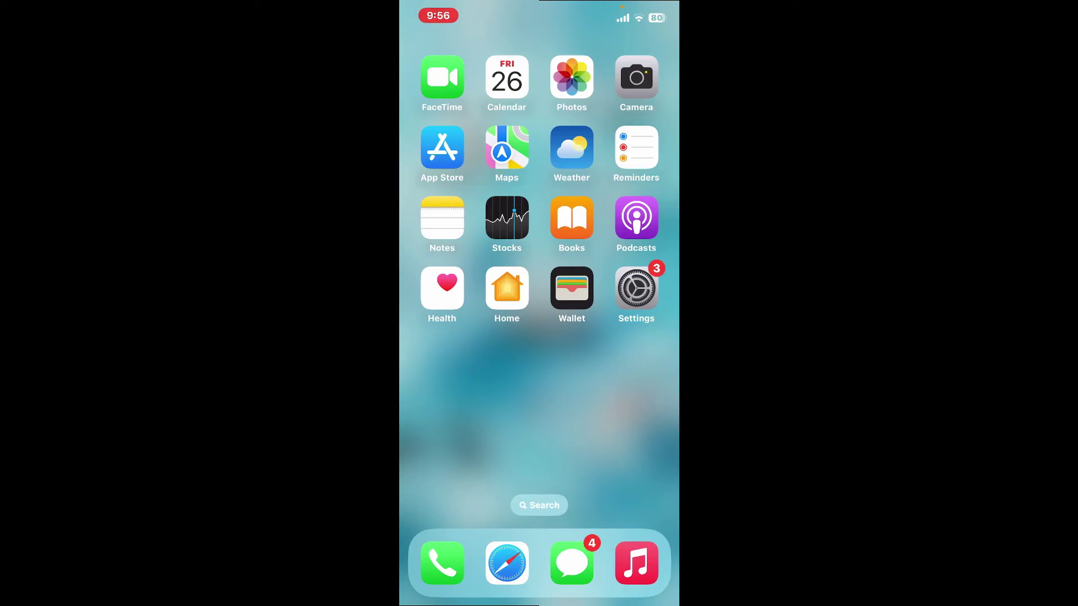